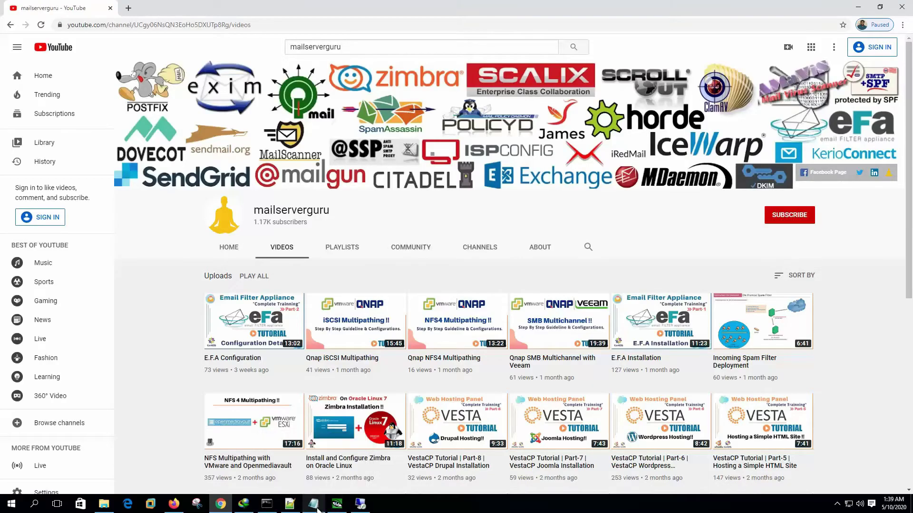
Step: Bring the ACDSee window with the Subdomain MX slide to the front
{"action": "mouse_move", "coordinate": [317, 510]}
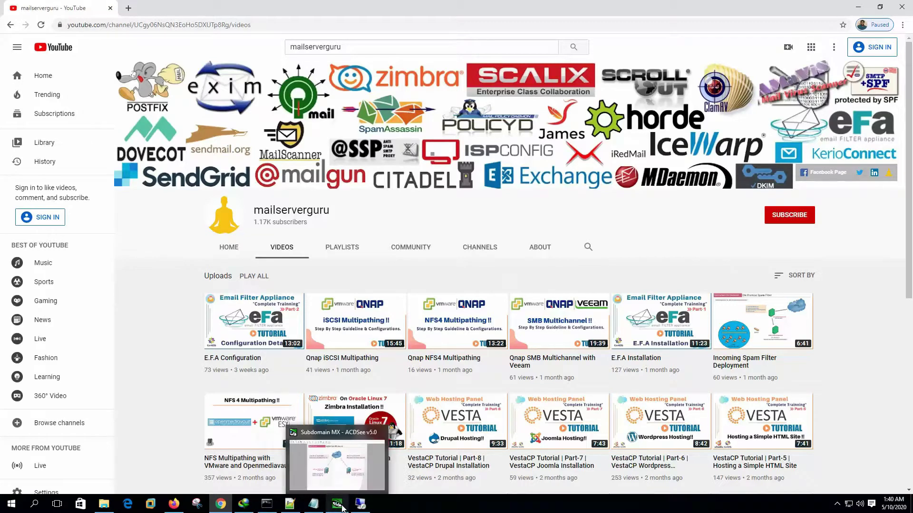
{"action": "left_click", "coordinate": [338, 507]}
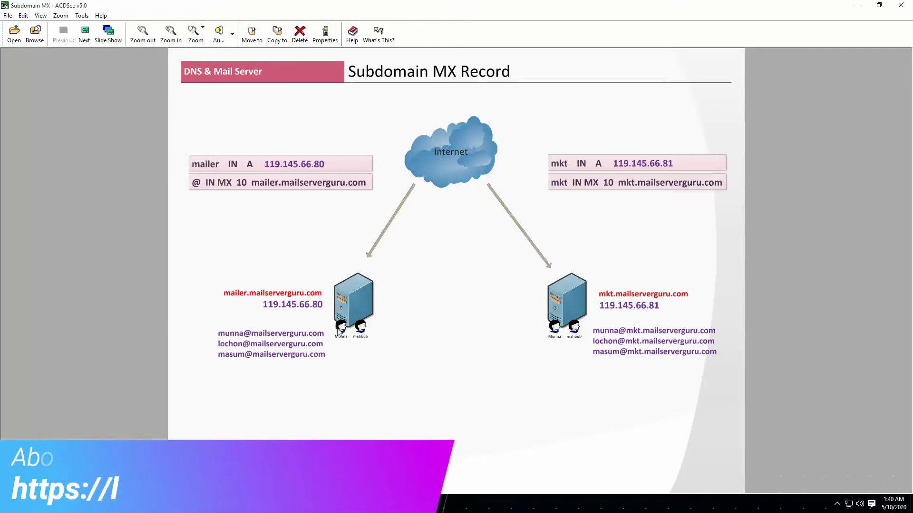
Step: Advance ACDSee to the Subdomain MX Org diagram of the main, Sales, mkt and Hr servers
{"action": "left_click", "coordinate": [84, 33]}
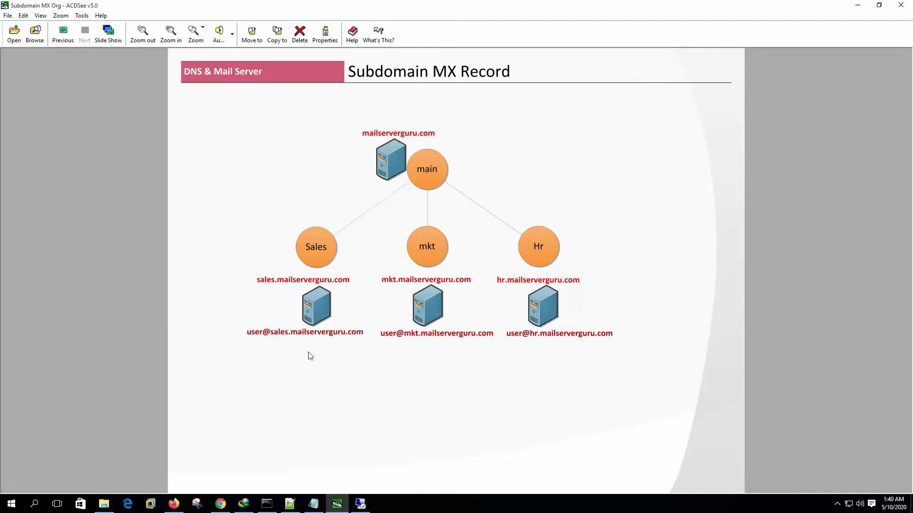
Step: Return to the Subdomain MX slide listing the mailer and mkt A and MX records
{"action": "left_click", "coordinate": [63, 33]}
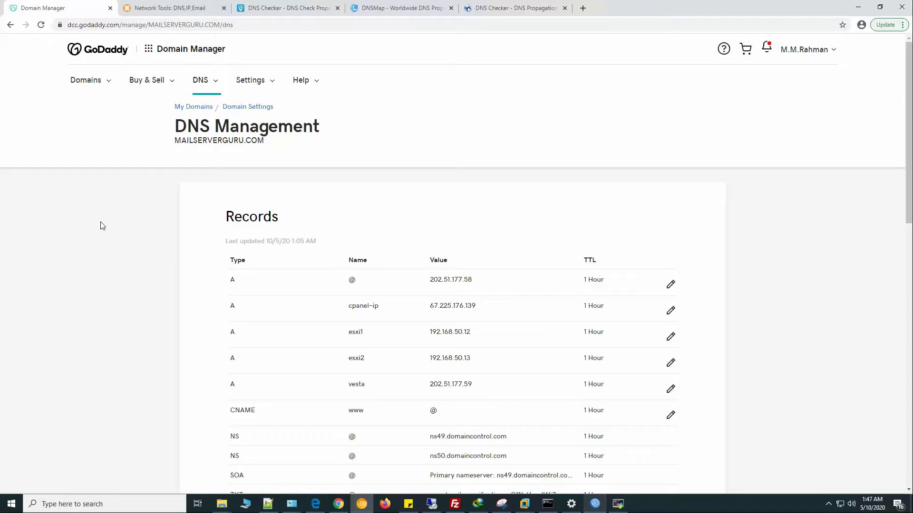
{"action": "scroll", "coordinate": [102, 224], "scroll_direction": "down", "scroll_amount": 3}
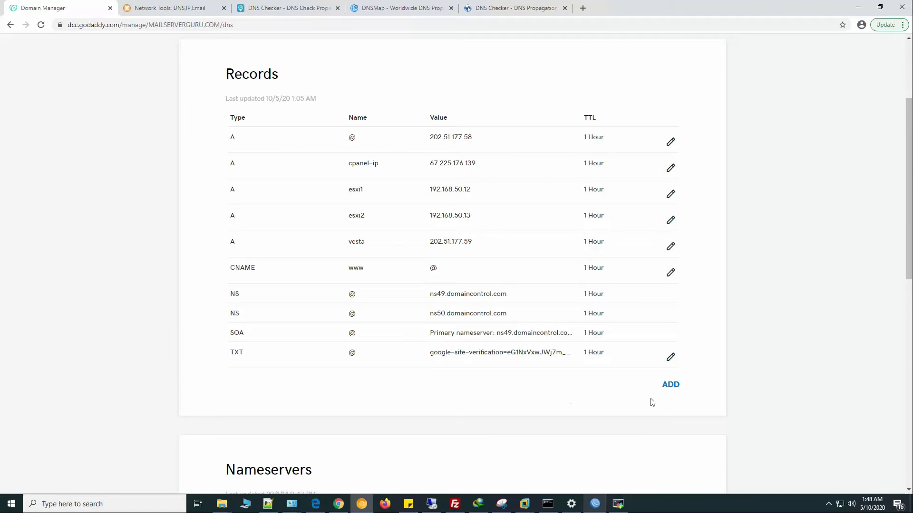
Step: Add and save an A record with host mailer pointing to 202.51.177.58
{"action": "left_click", "coordinate": [675, 388]}
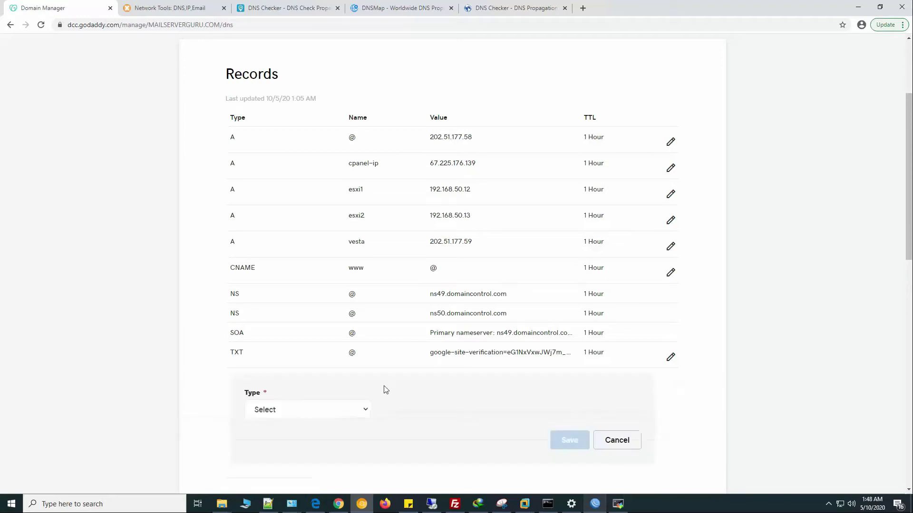
{"action": "left_click", "coordinate": [366, 410]}
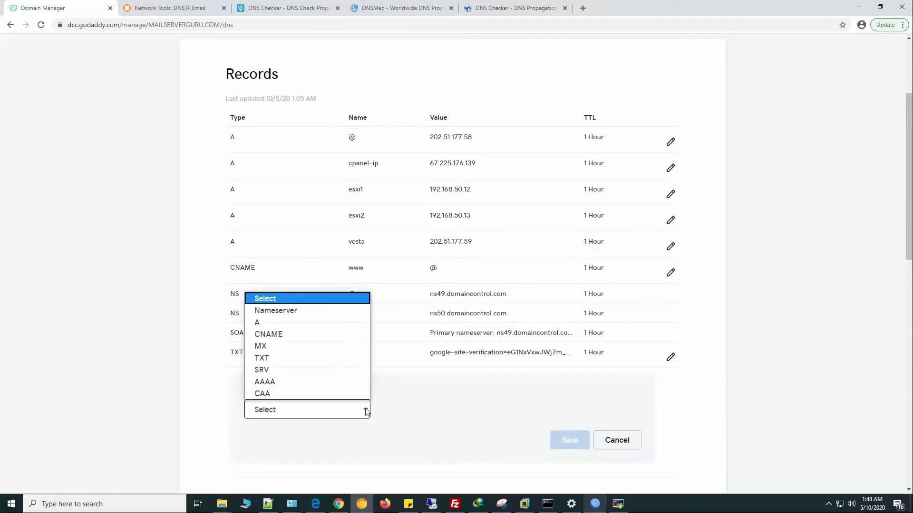
{"action": "left_click", "coordinate": [294, 320]}
{"action": "left_click", "coordinate": [465, 409]}
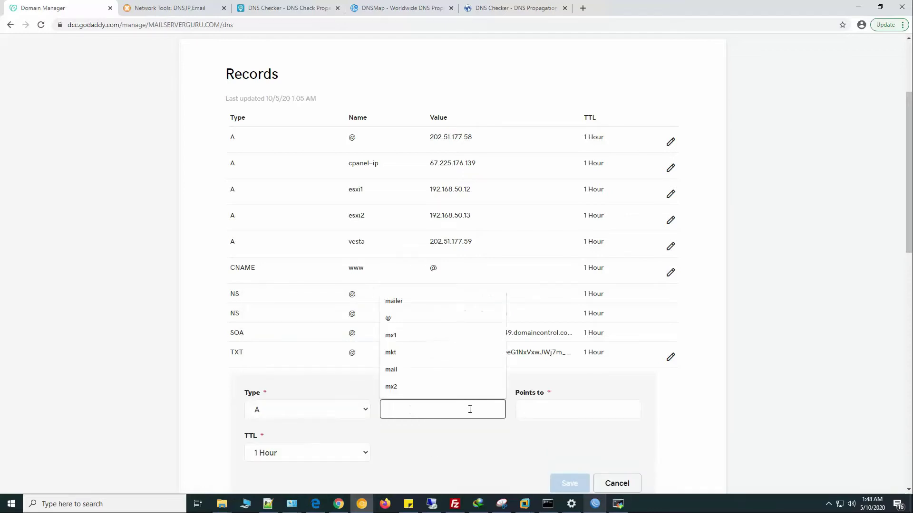
{"action": "type", "text": "mailer"}
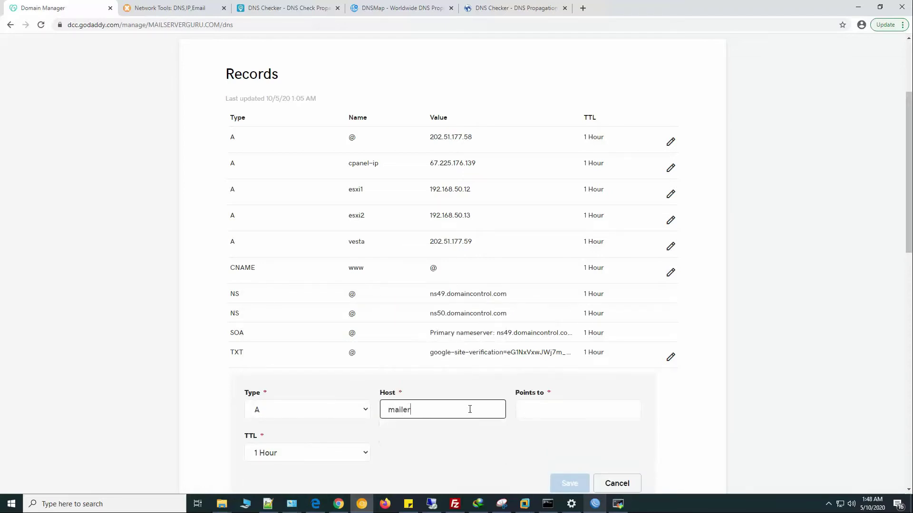
{"action": "key", "text": "Tab"}
{"action": "type", "text": "202.51.177.58"}
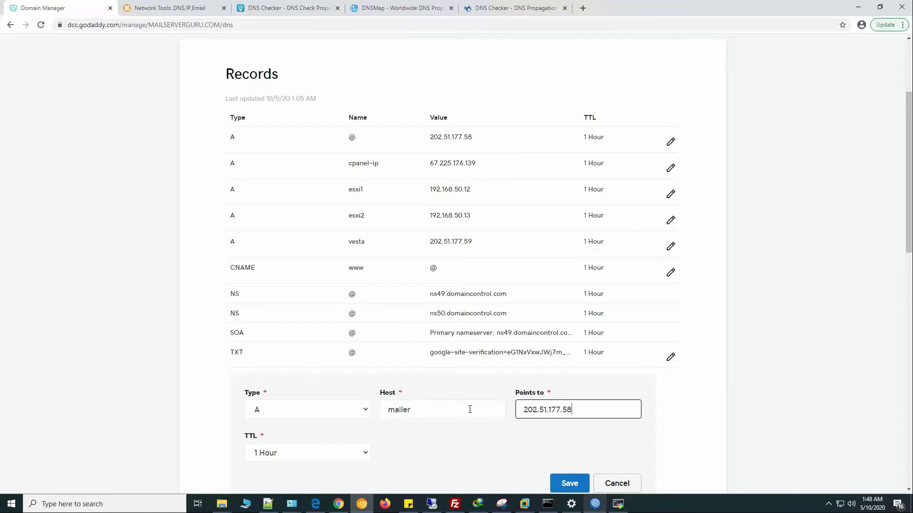
{"action": "scroll", "coordinate": [482, 403], "scroll_direction": "down", "scroll_amount": 2}
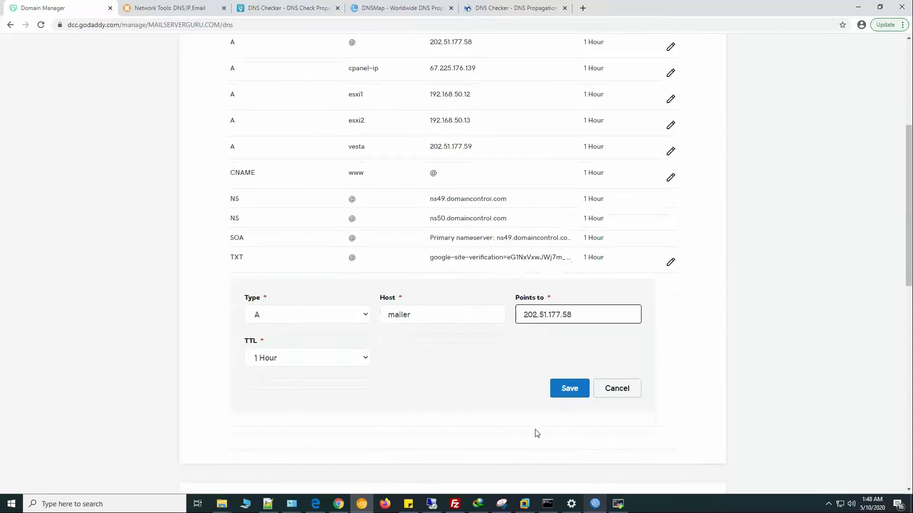
{"action": "left_click", "coordinate": [566, 389]}
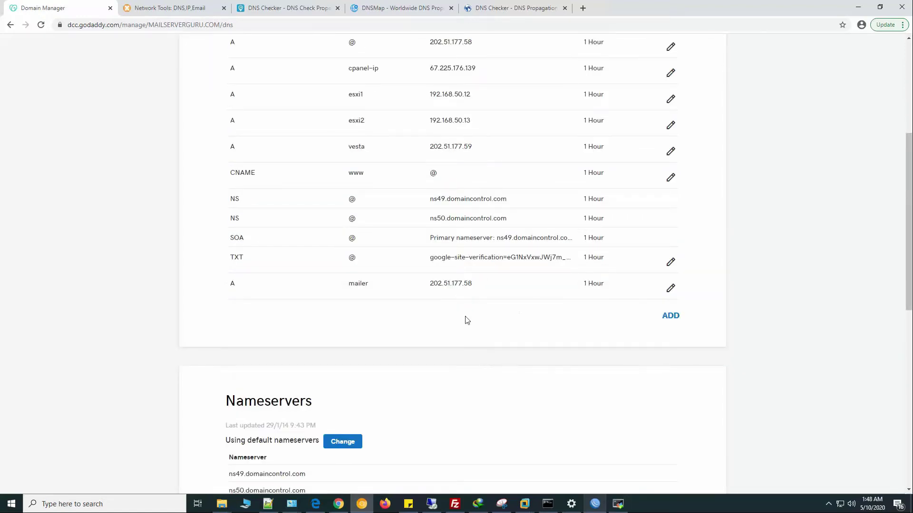
Step: Add and save an MX record for @ pointing to mailer.mailserverguru.com with priority 10
{"action": "left_click", "coordinate": [672, 318]}
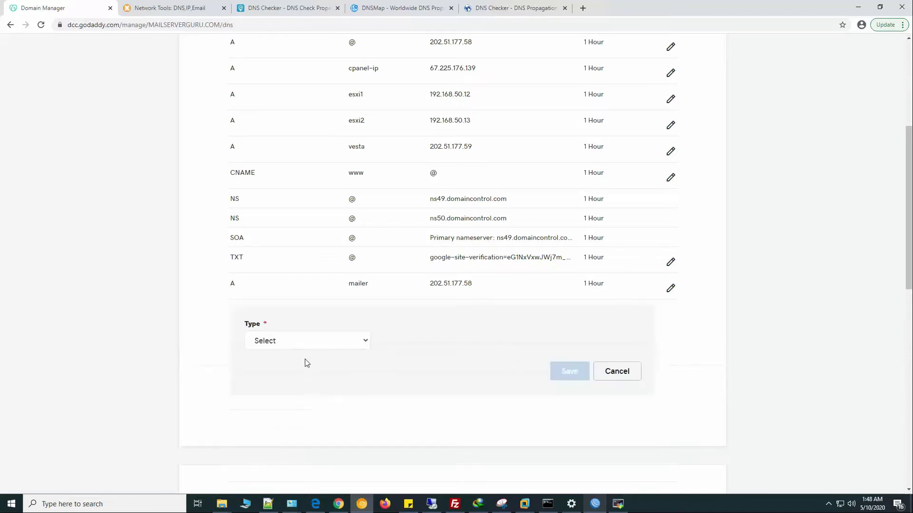
{"action": "left_click", "coordinate": [360, 343]}
{"action": "left_click", "coordinate": [323, 404]}
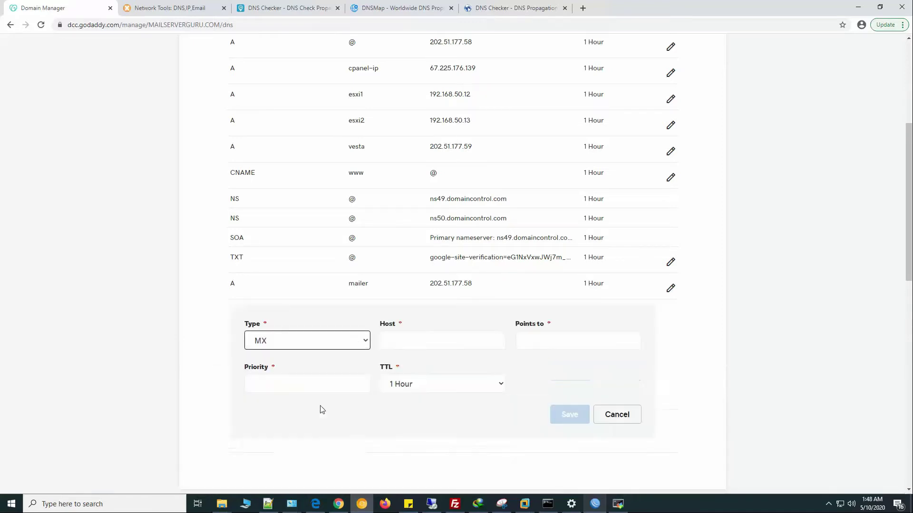
{"action": "left_click", "coordinate": [414, 339]}
{"action": "type", "text": "@"}
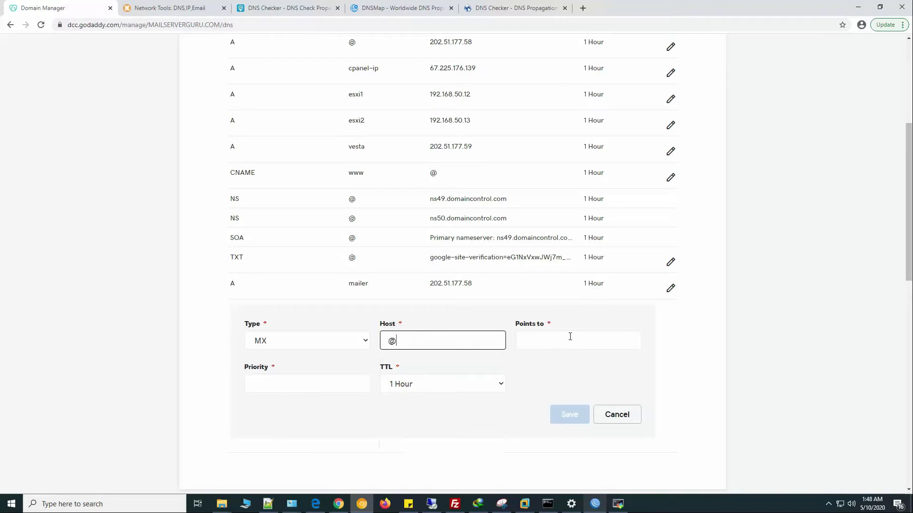
{"action": "left_click", "coordinate": [570, 338]}
{"action": "left_click", "coordinate": [574, 363]}
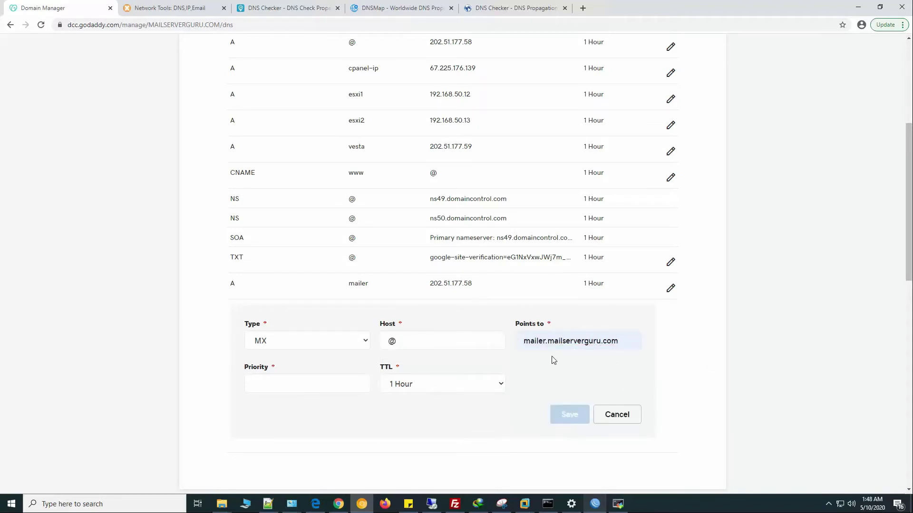
{"action": "left_click", "coordinate": [276, 377]}
{"action": "type", "text": "10"}
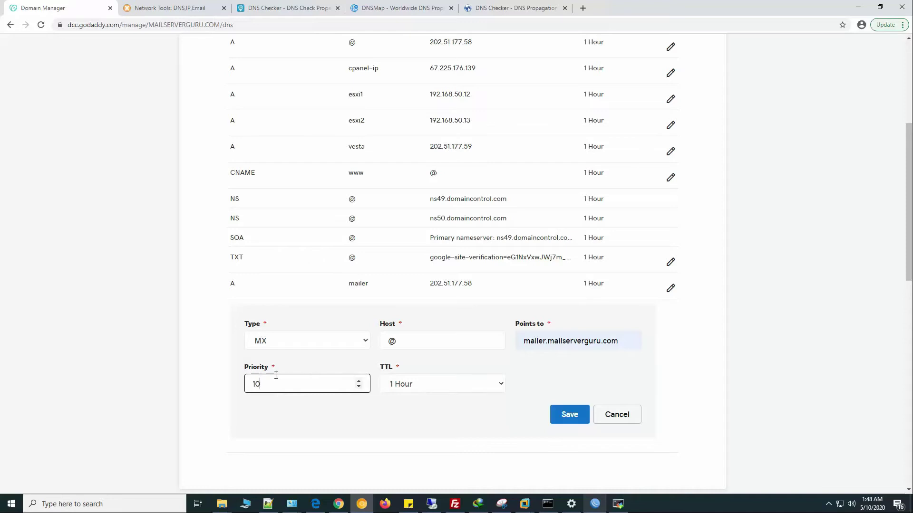
{"action": "left_click", "coordinate": [569, 415]}
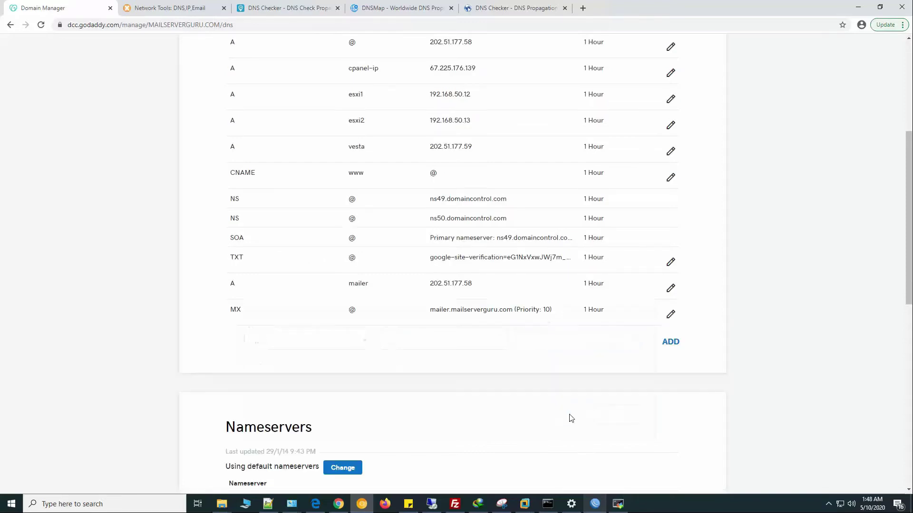
Step: Add and save an A record with host mkt pointing to 202.51.177.59
{"action": "scroll", "coordinate": [711, 300], "scroll_direction": "down", "scroll_amount": 1}
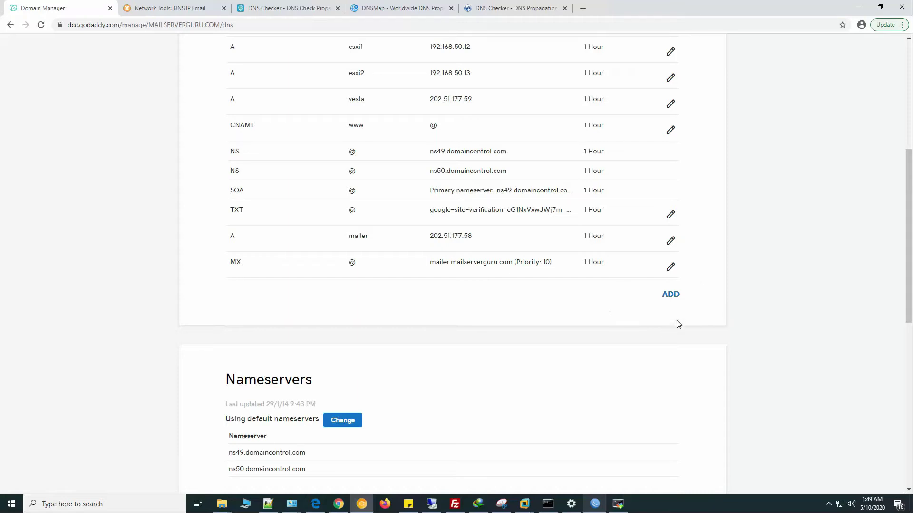
{"action": "left_click", "coordinate": [671, 295]}
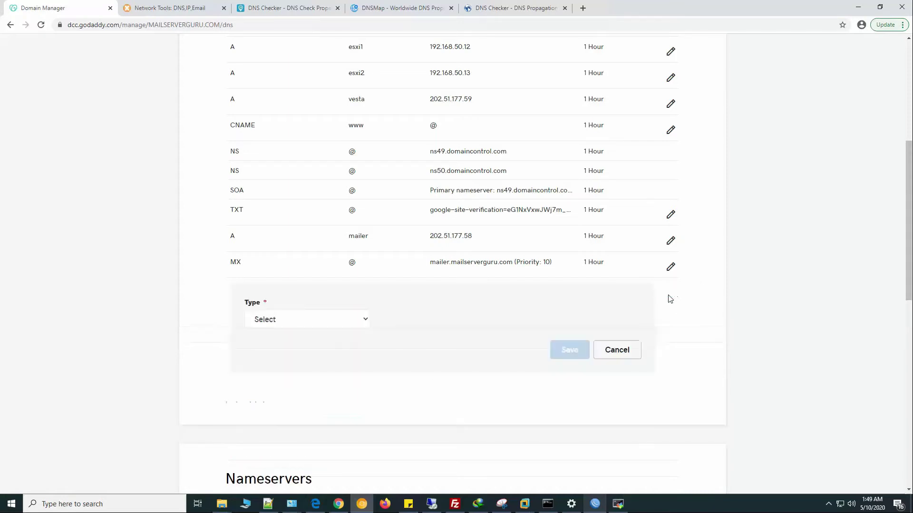
{"action": "left_click", "coordinate": [328, 322]}
{"action": "left_click", "coordinate": [329, 359]}
{"action": "left_click", "coordinate": [413, 317]}
{"action": "type", "text": "mkt"}
{"action": "key", "text": "Tab"}
{"action": "type", "text": "202.51.177.58"}
{"action": "key", "text": "BackSpace"}
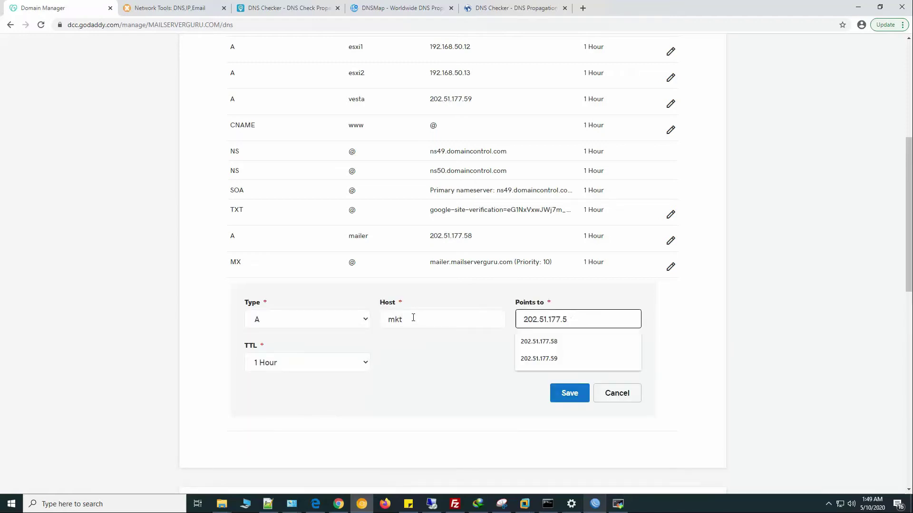
{"action": "type", "text": "9"}
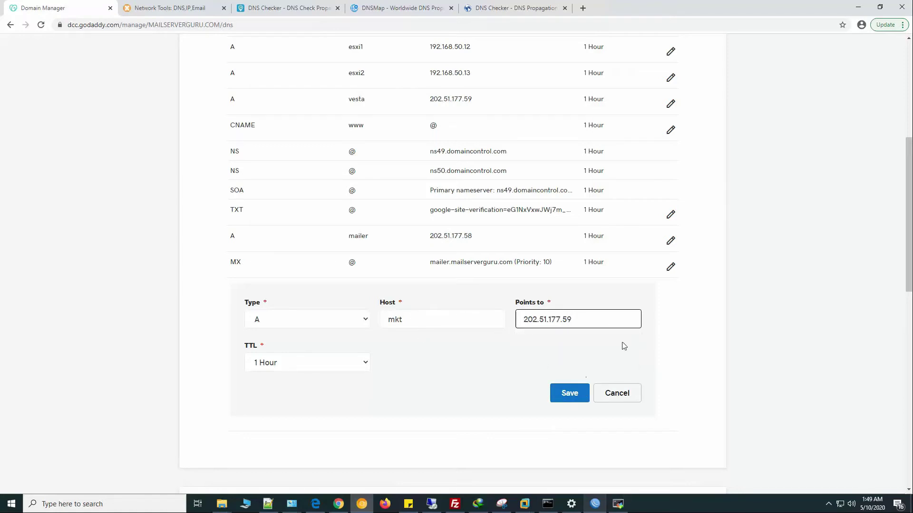
{"action": "left_click", "coordinate": [569, 393]}
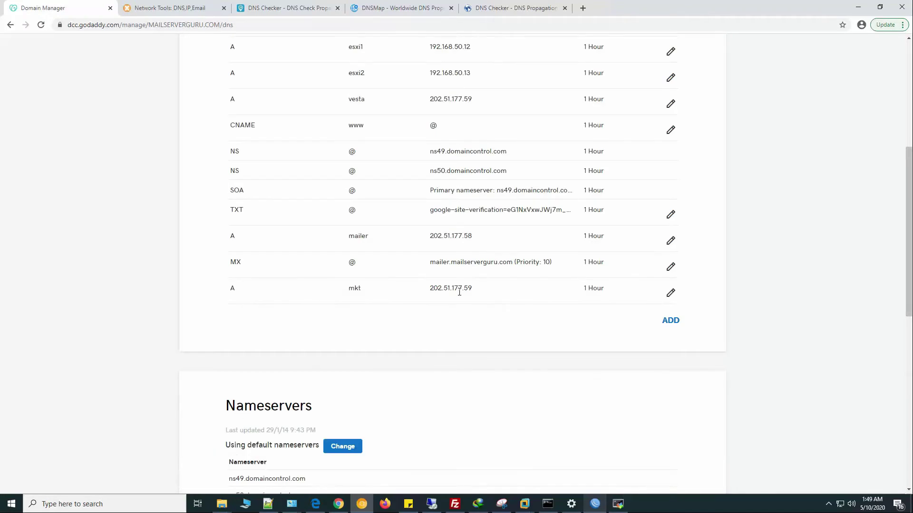
Step: Add and save an MX record for mkt pointing to mkt.mailserverguru.com with priority 10
{"action": "scroll", "coordinate": [451, 305], "scroll_direction": "up", "scroll_amount": 1}
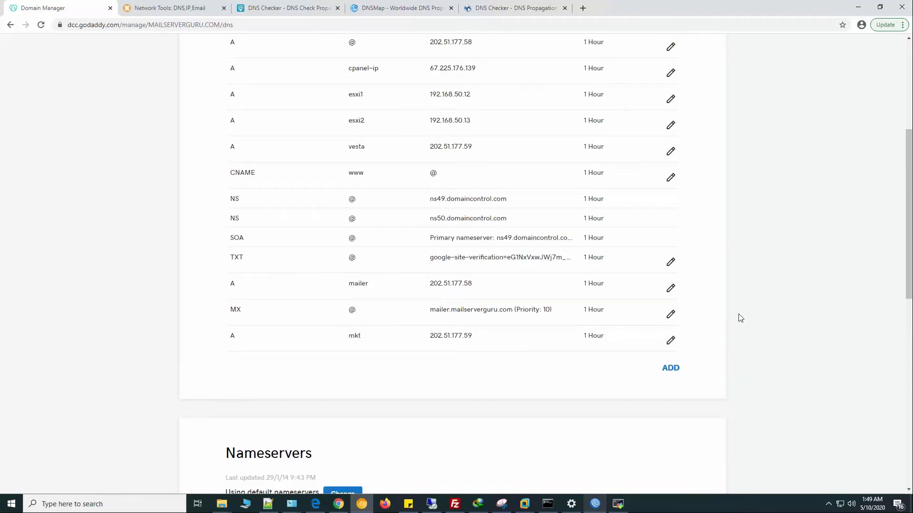
{"action": "left_click", "coordinate": [671, 369]}
{"action": "left_click", "coordinate": [354, 395]}
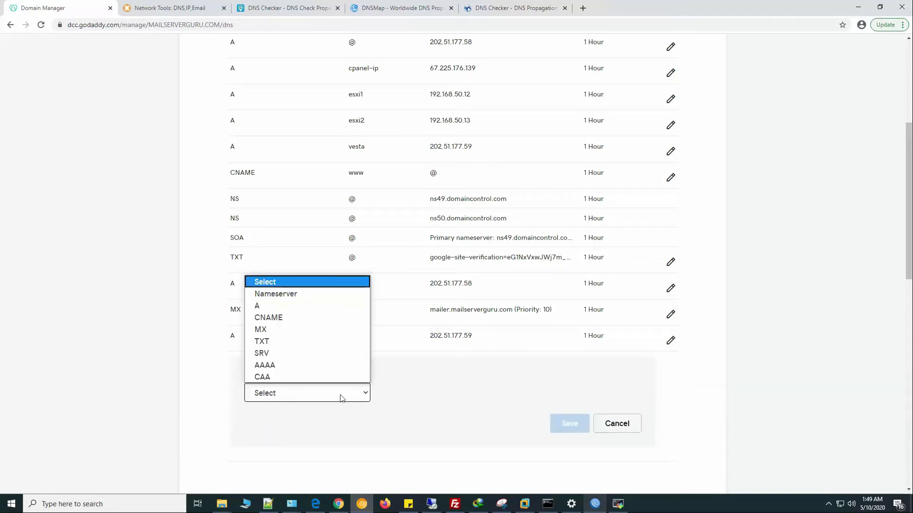
{"action": "left_click", "coordinate": [288, 333]}
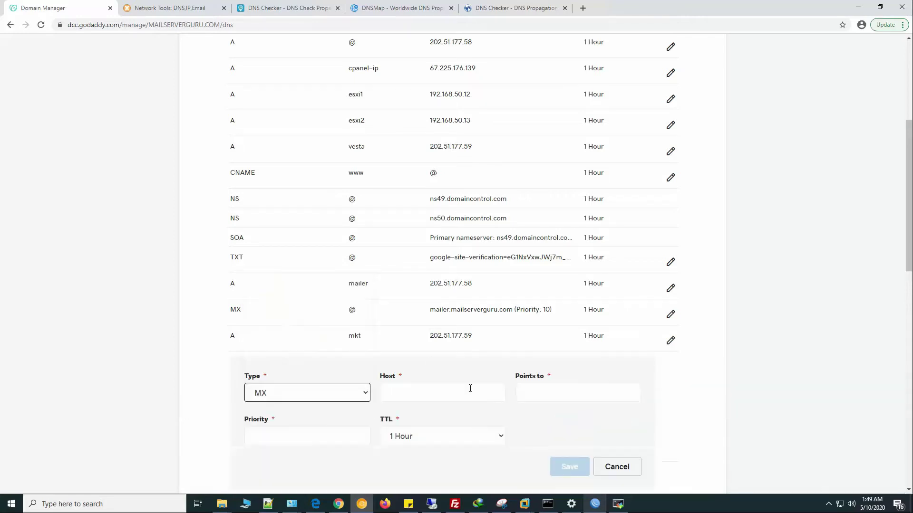
{"action": "left_click", "coordinate": [433, 397]}
{"action": "type", "text": "mkt"}
{"action": "key", "text": "Tab"}
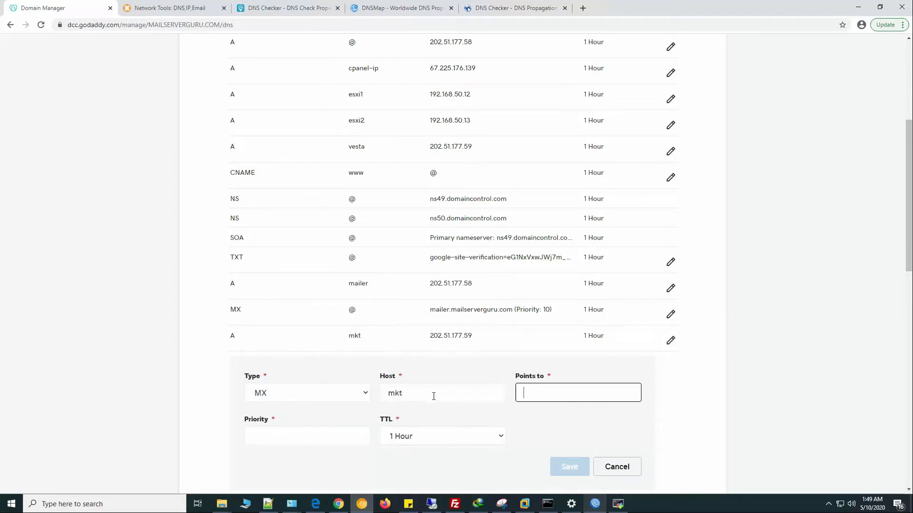
{"action": "type", "text": "mkt.mailserverguru.com"}
{"action": "key", "text": "Tab"}
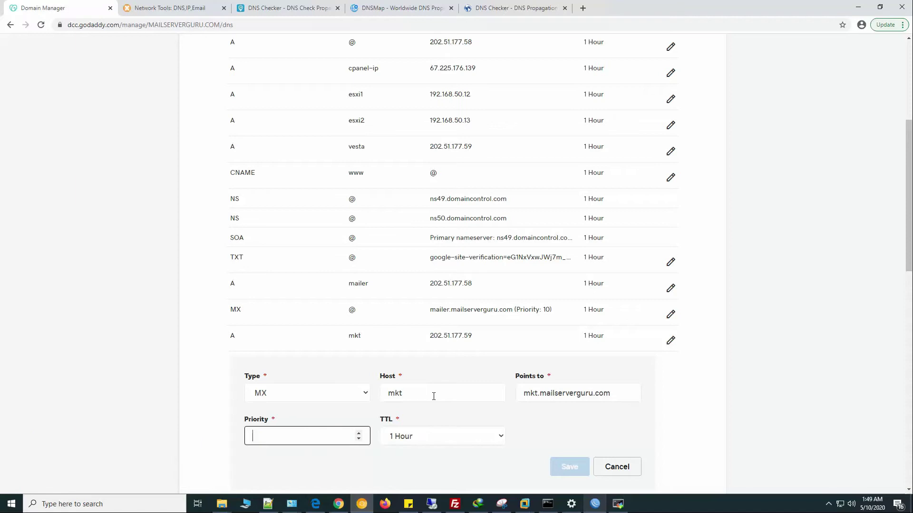
{"action": "type", "text": "10"}
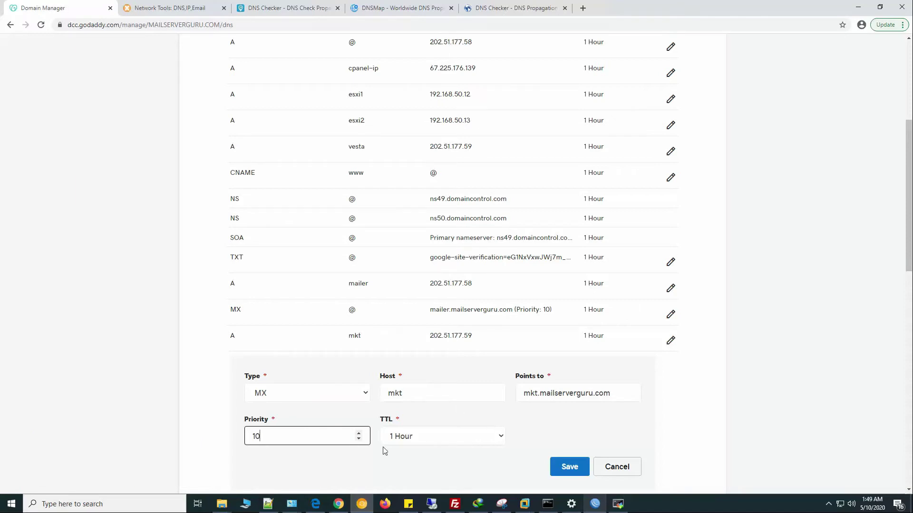
{"action": "scroll", "coordinate": [642, 423], "scroll_direction": "down", "scroll_amount": 2}
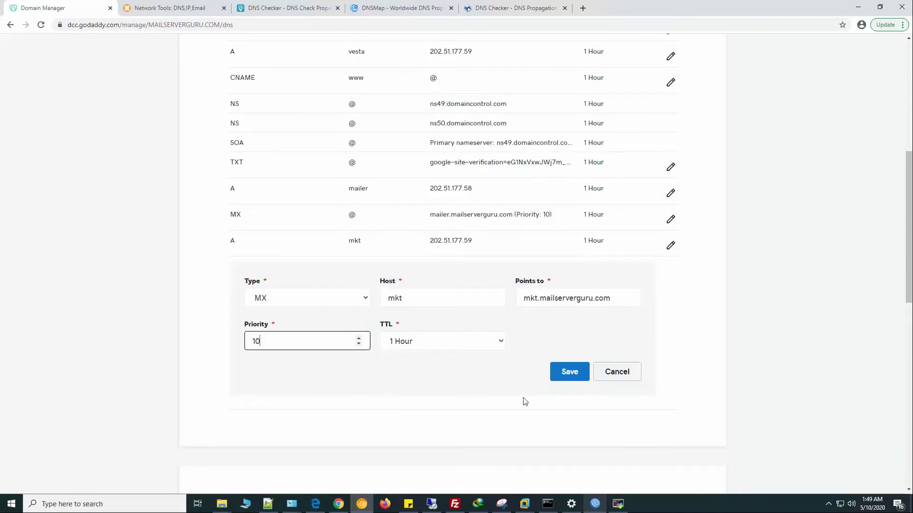
{"action": "left_click", "coordinate": [571, 372]}
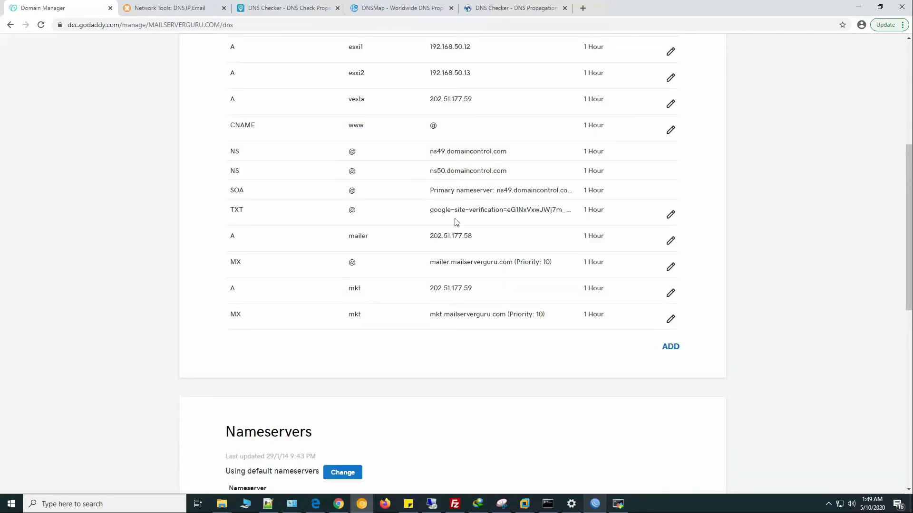
Step: Rerun the MxToolbox MX Lookup for mailserverguru.com
{"action": "scroll", "coordinate": [142, 214], "scroll_direction": "up", "scroll_amount": 2}
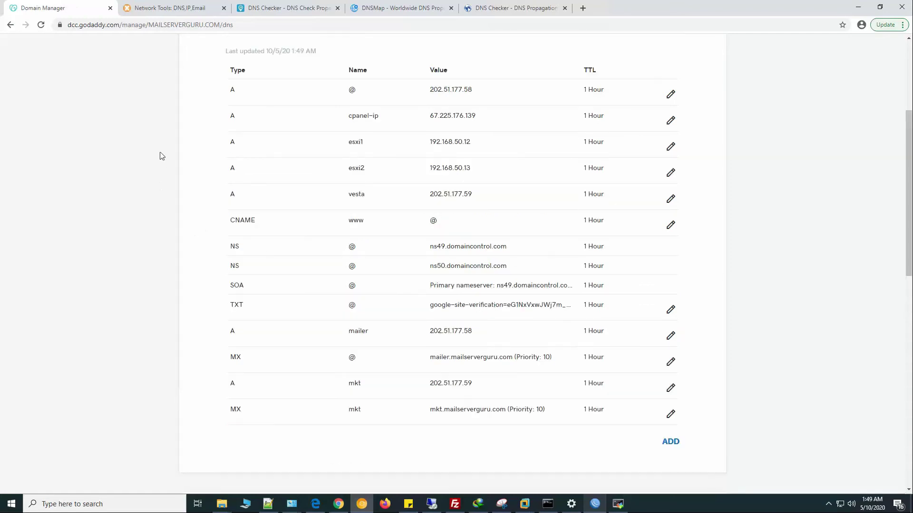
{"action": "left_click", "coordinate": [190, 8]}
{"action": "triple_click", "coordinate": [95, 115]}
{"action": "left_click", "coordinate": [95, 115]}
{"action": "left_click", "coordinate": [234, 100]}
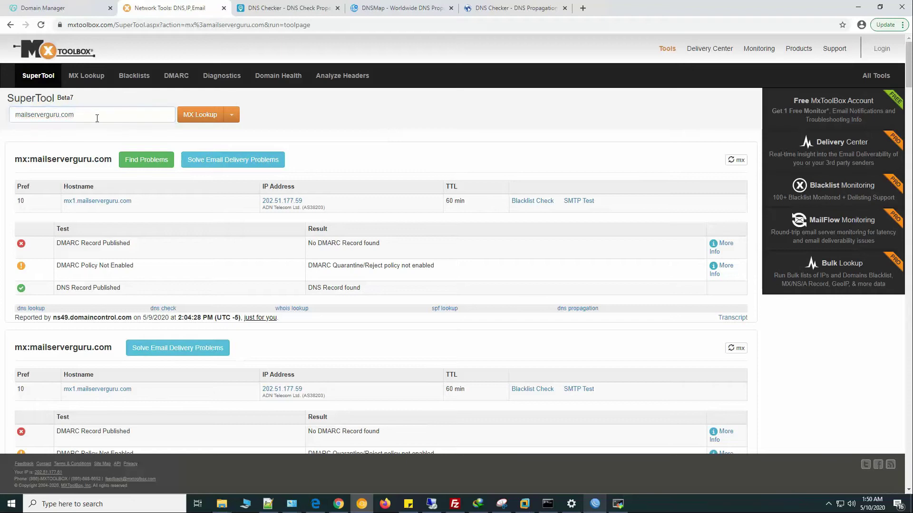
{"action": "triple_click", "coordinate": [69, 112]}
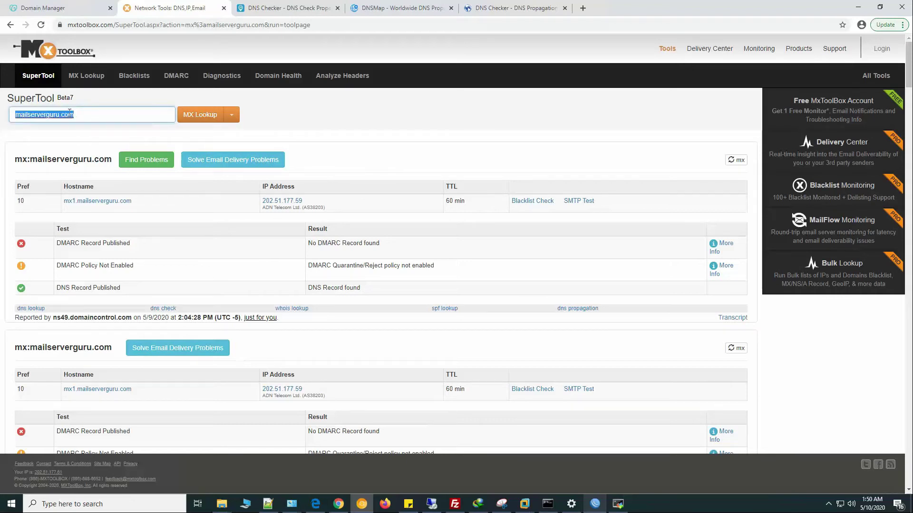
{"action": "left_click", "coordinate": [200, 115]}
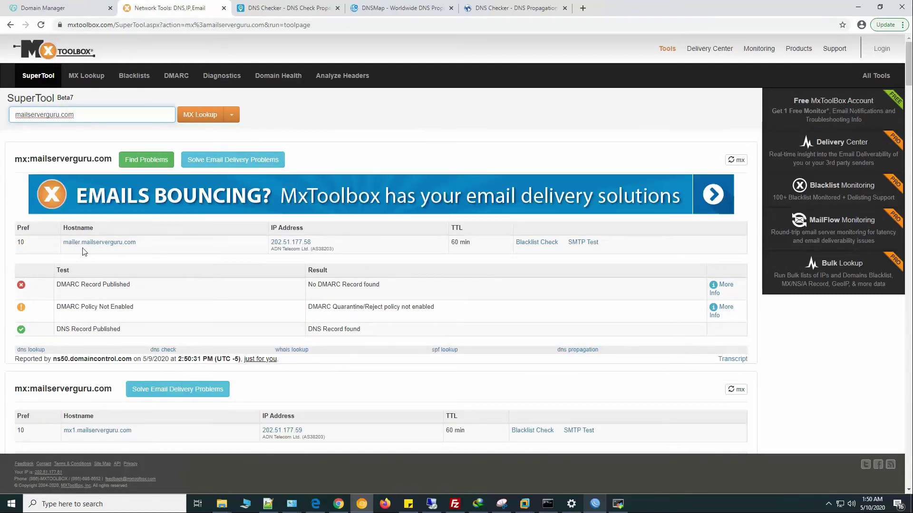
Step: Select the mailer record's IP 202.51.177.58 in GoDaddy to compare with the lookup result
{"action": "left_click_drag", "start_coordinate": [84, 110], "coordinate": [3, 107]}
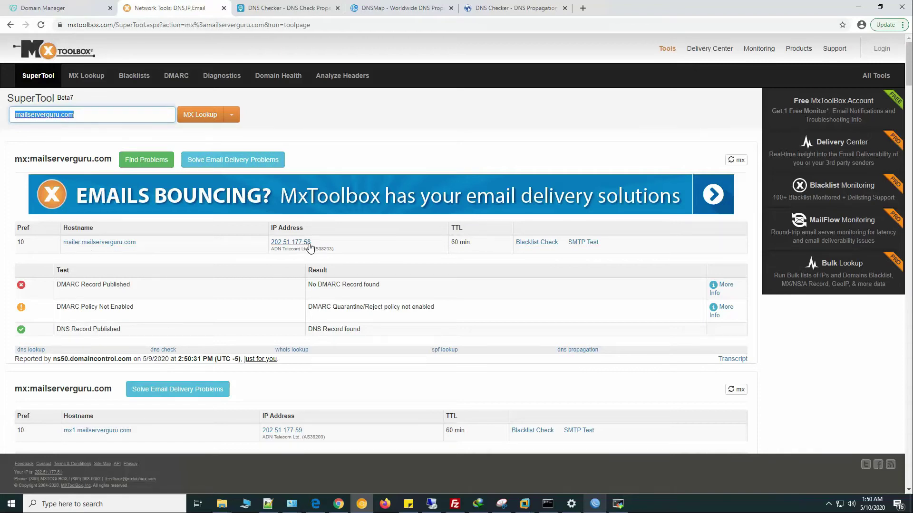
{"action": "left_click", "coordinate": [61, 10]}
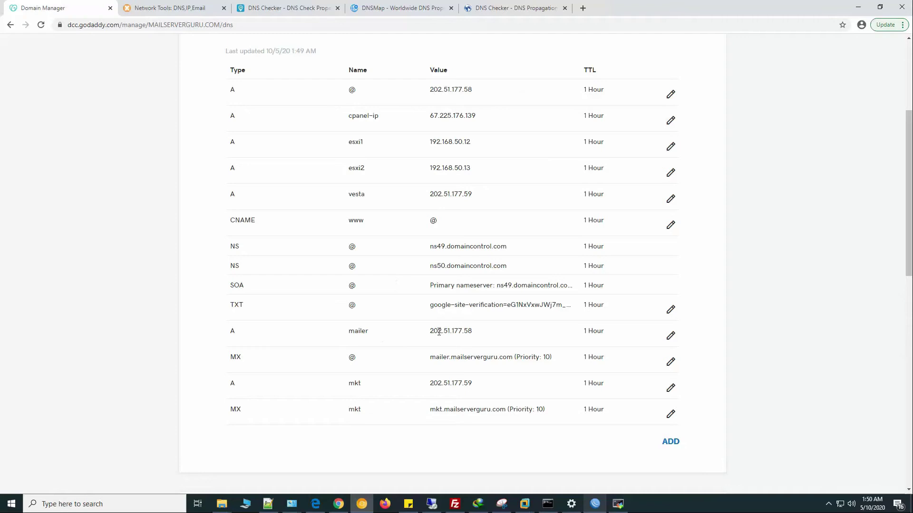
{"action": "double_click", "coordinate": [486, 331]}
{"action": "left_click", "coordinate": [188, 8]}
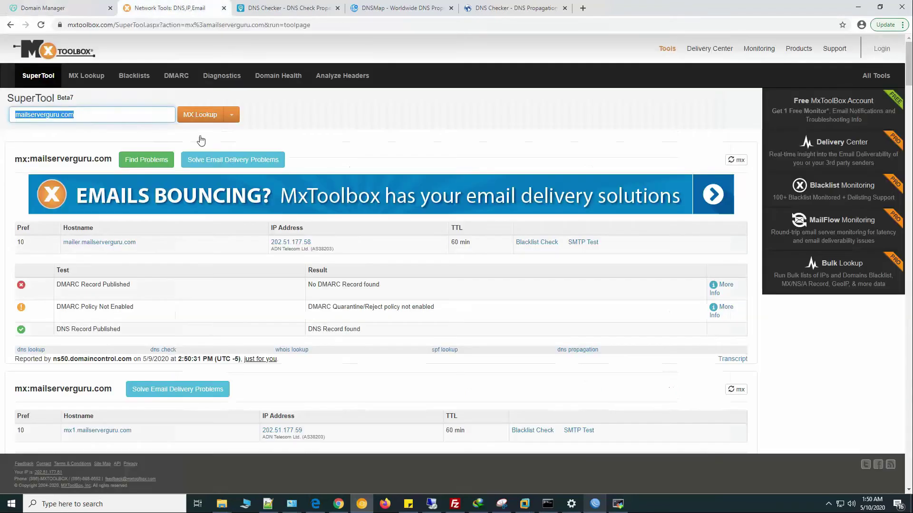
{"action": "left_click", "coordinate": [110, 113]}
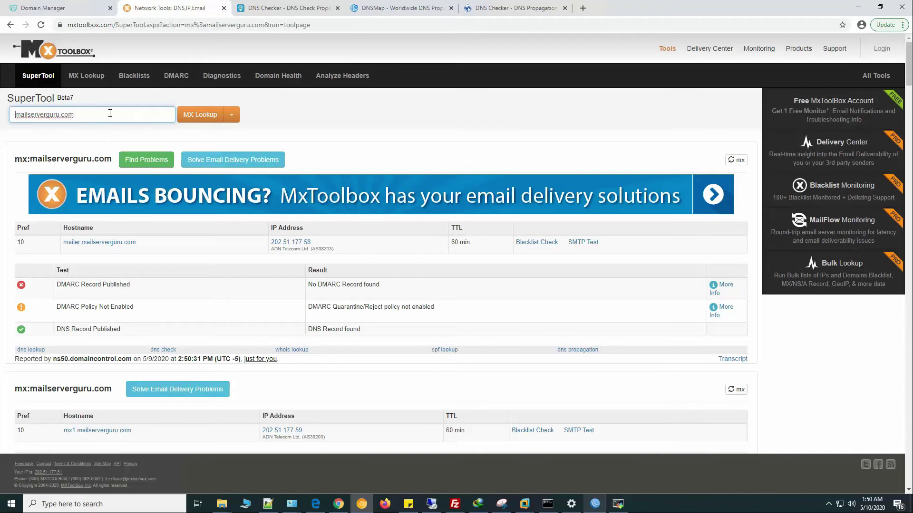
Step: Run an A-record lookup for a:mkt.mailserverguru.com in MxToolbox
{"action": "key", "text": "Home"}
{"action": "type", "text": "mkt."}
{"action": "key", "text": "Home"}
{"action": "type", "text": "a"}
{"action": "type", "text": ":"}
{"action": "key", "text": "Return"}
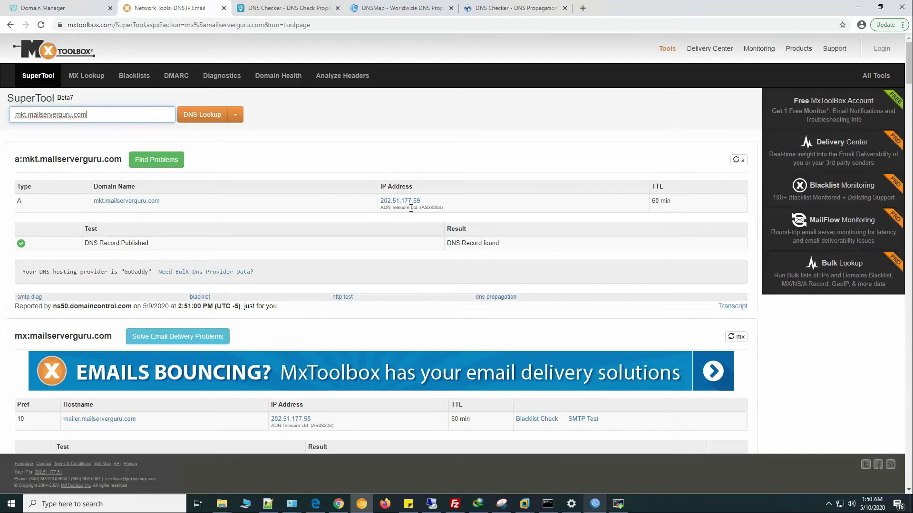
Step: Check the mkt A record's IP in GoDaddy, then run an MX lookup for mx:mkt.mailserverguru.com
{"action": "left_click", "coordinate": [66, 8]}
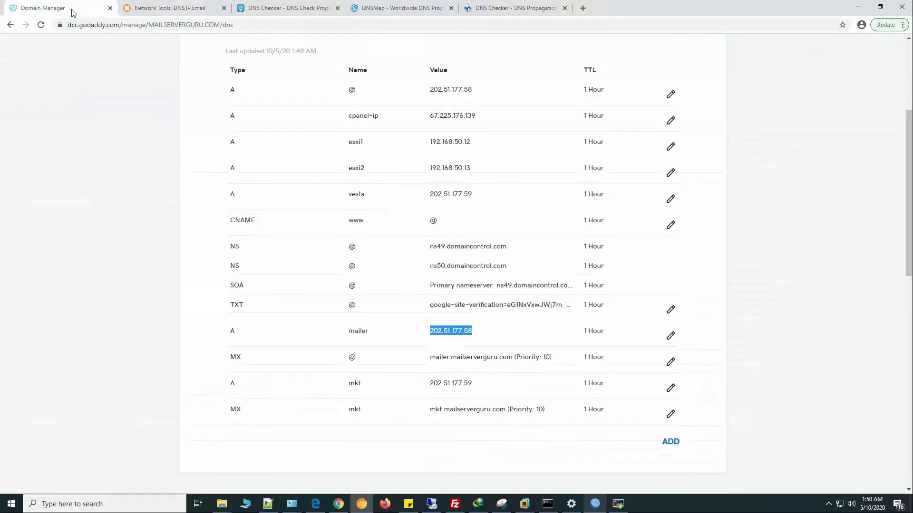
{"action": "left_click", "coordinate": [484, 397]}
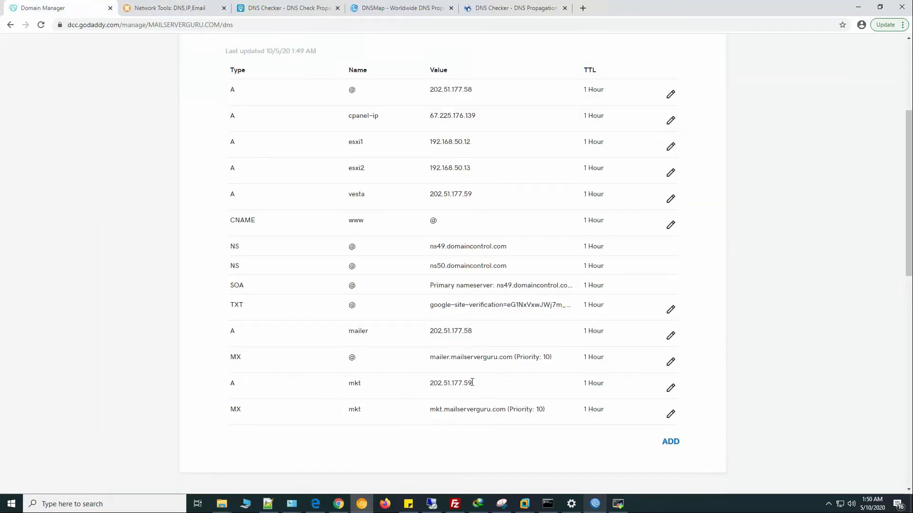
{"action": "left_click_drag", "start_coordinate": [471, 383], "coordinate": [421, 383]}
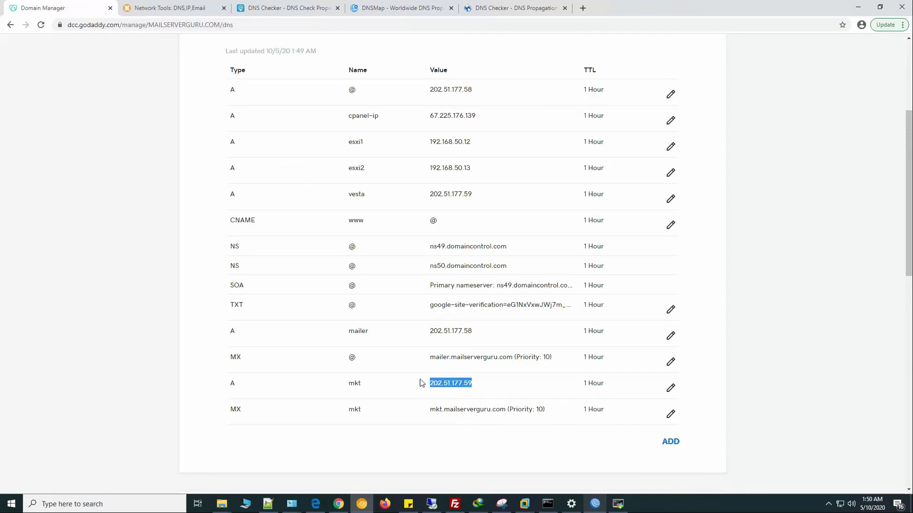
{"action": "left_click", "coordinate": [166, 8]}
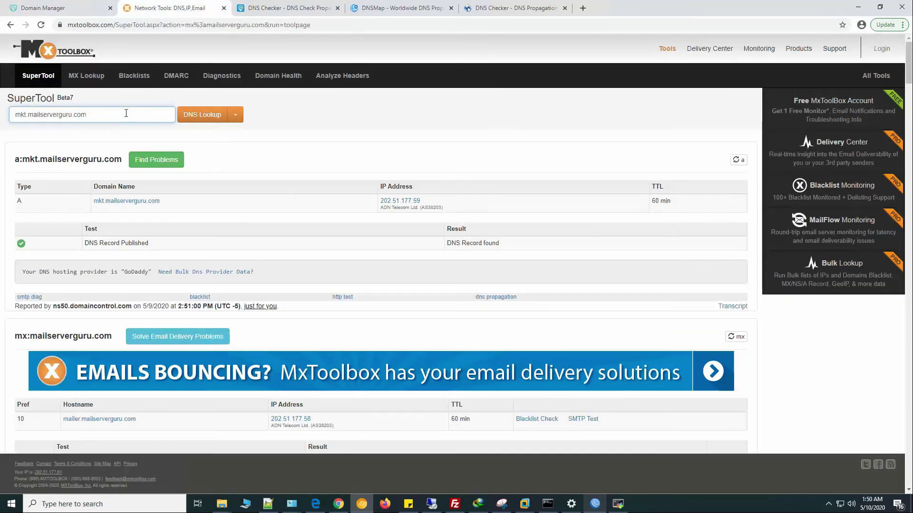
{"action": "triple_click", "coordinate": [126, 113]}
{"action": "key", "text": "Home"}
{"action": "type", "text": "mx:"}
{"action": "key", "text": "Return"}
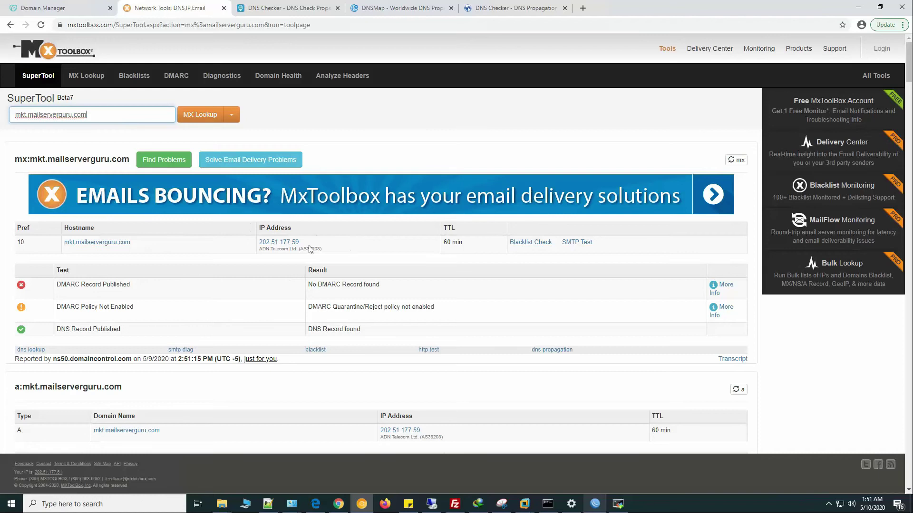
{"action": "left_click", "coordinate": [369, 356]}
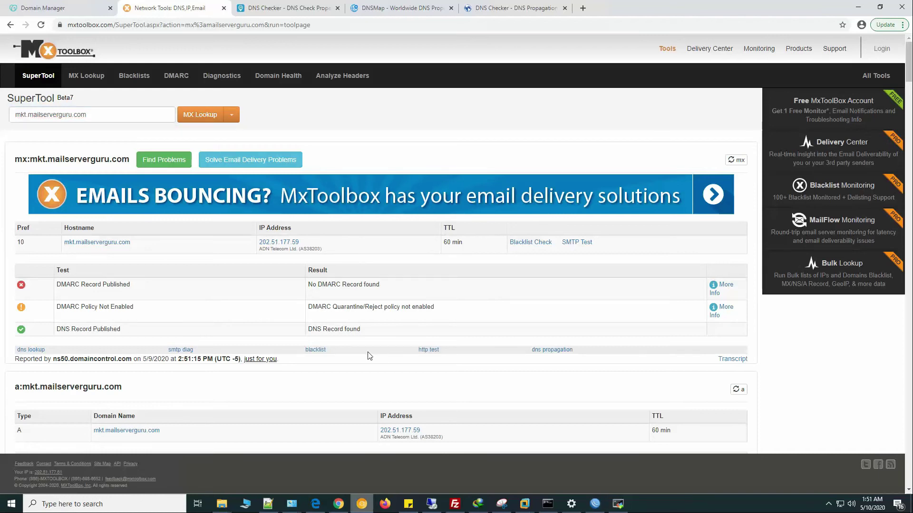
Step: Confirm the mailer server's full hostname with hostname -f as mailer.mailserverguru.com
{"action": "left_click", "coordinate": [618, 503]}
{"action": "type", "text": "hos"}
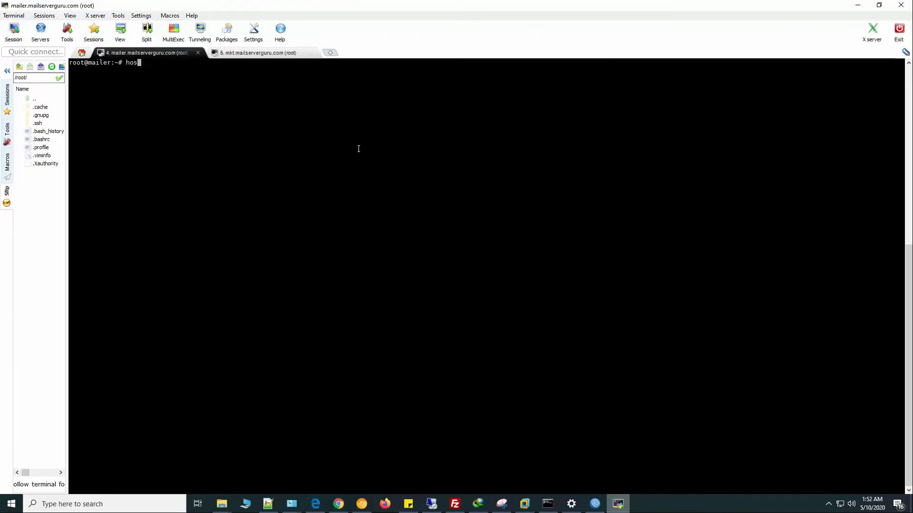
{"action": "type", "text": "tname -f"}
{"action": "key", "text": "Return"}
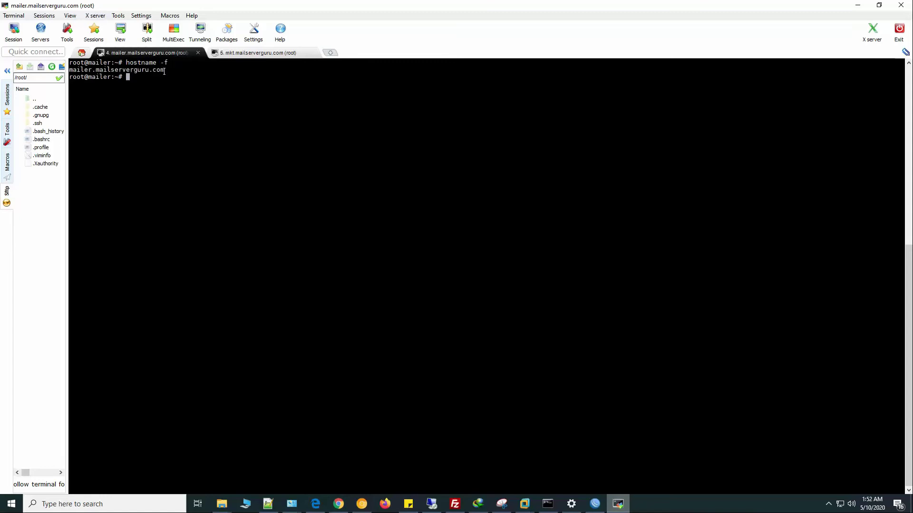
{"action": "left_click_drag", "start_coordinate": [170, 71], "coordinate": [96, 70]}
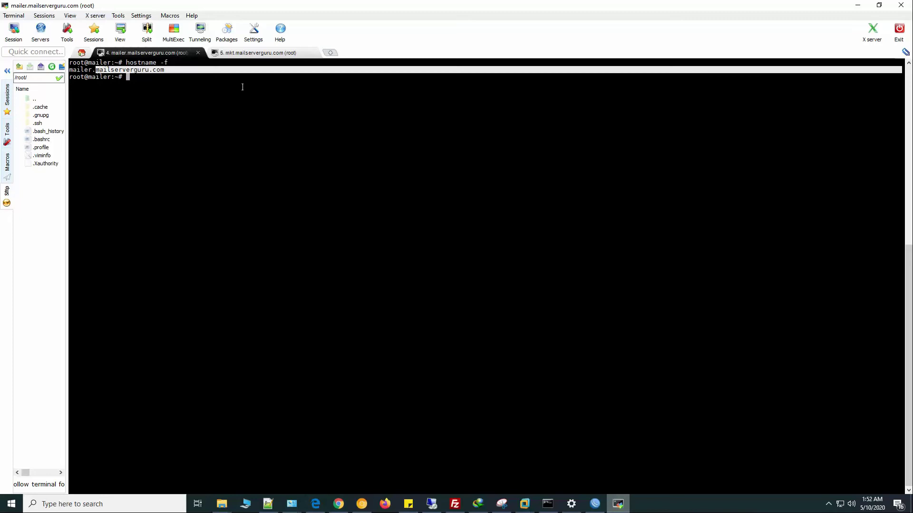
Step: Confirm the mkt server's hostname as mkt.mailserverguru.com, then clear its terminal
{"action": "left_click", "coordinate": [252, 53]}
{"action": "type", "text": "hostname -f"}
{"action": "key", "text": "Return"}
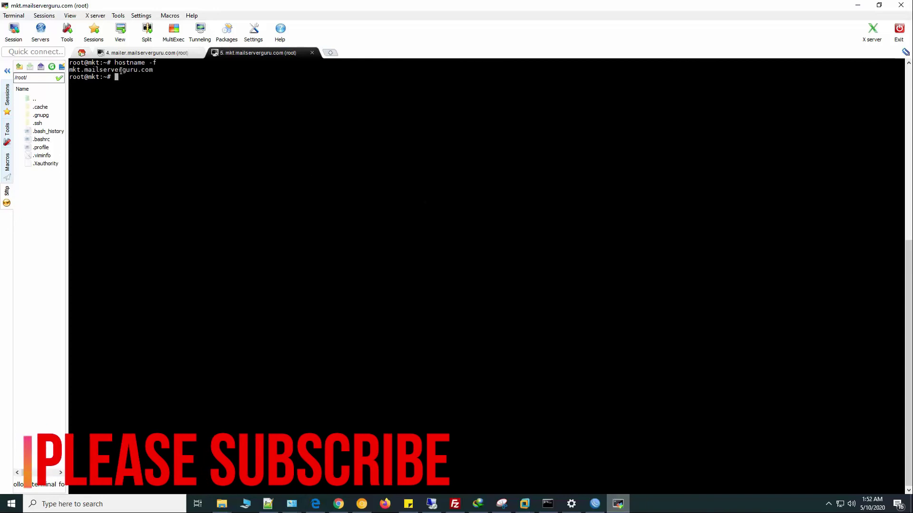
{"action": "left_click_drag", "start_coordinate": [153, 71], "coordinate": [70, 70]}
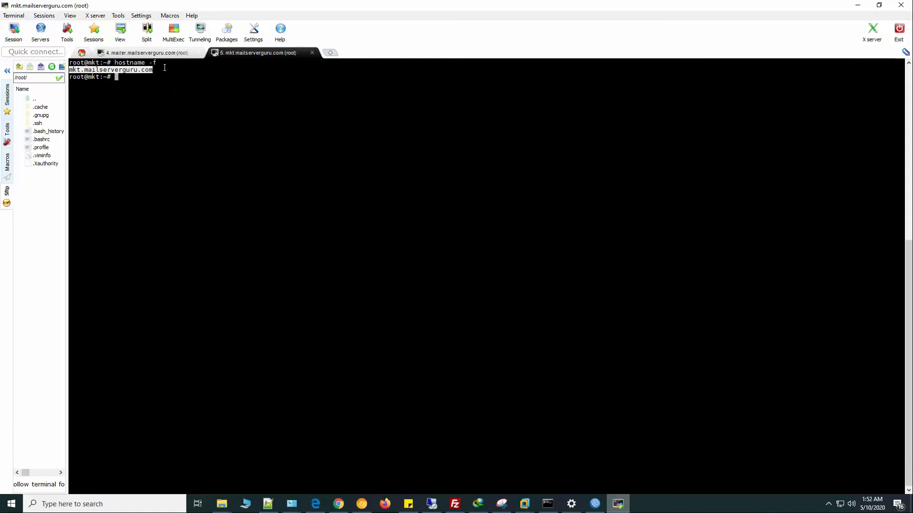
{"action": "key", "text": "ctrl+l"}
{"action": "type", "text": "tail-f"}
{"action": "key", "text": "BackSpace"}
{"action": "key", "text": "BackSpace"}
Step: Follow /var/log/mail.log with tail -f on both the mkt and mailer servers
{"action": "type", "text": "-f "}
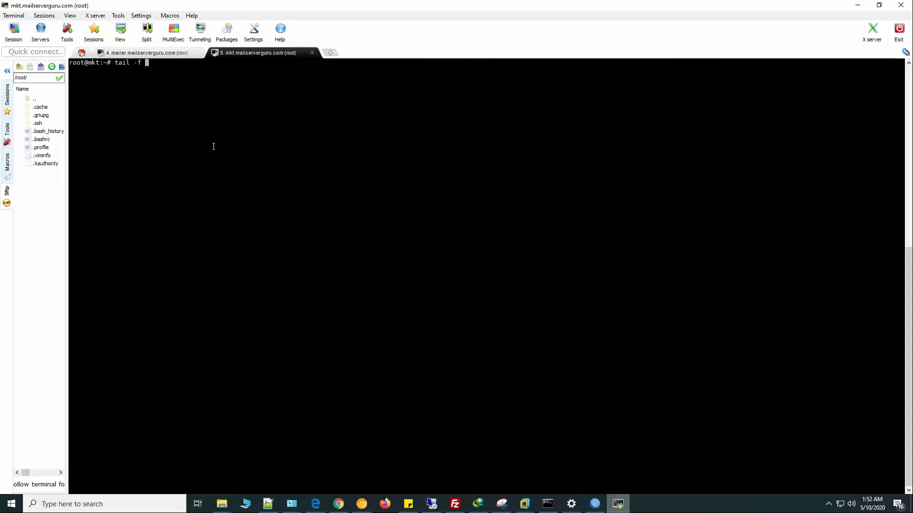
{"action": "type", "text": "/var/log/mail.log"}
{"action": "key", "text": "Return"}
{"action": "key", "text": "Return"}
{"action": "key", "text": "Return"}
{"action": "key", "text": "Return"}
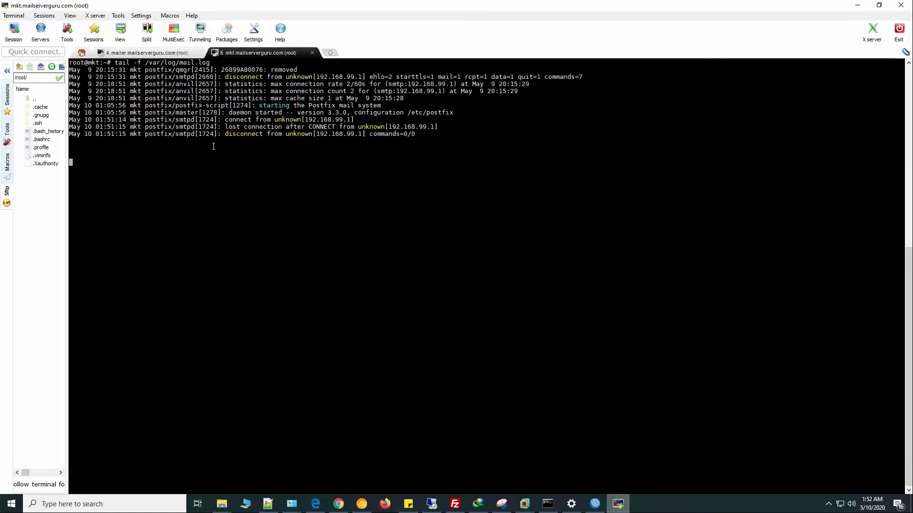
{"action": "left_click", "coordinate": [160, 53]}
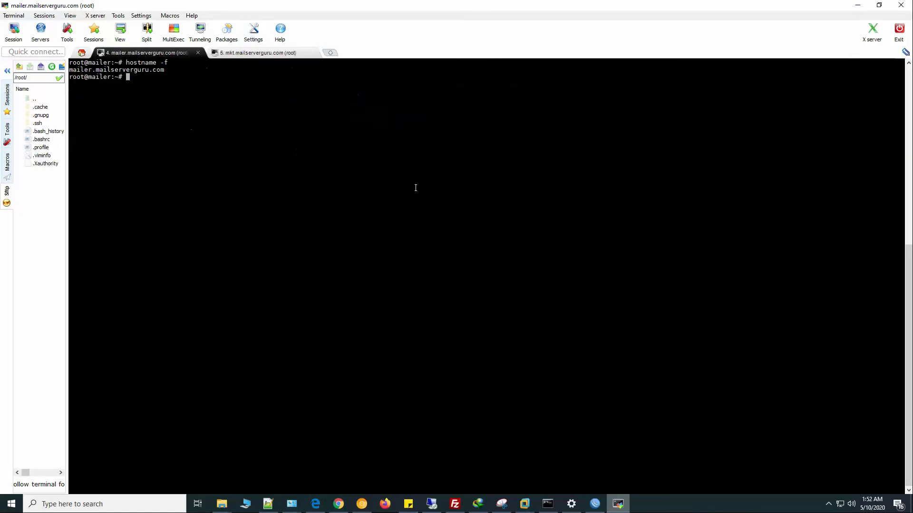
{"action": "key", "text": "ctrl+l"}
{"action": "type", "text": "tail -f "}
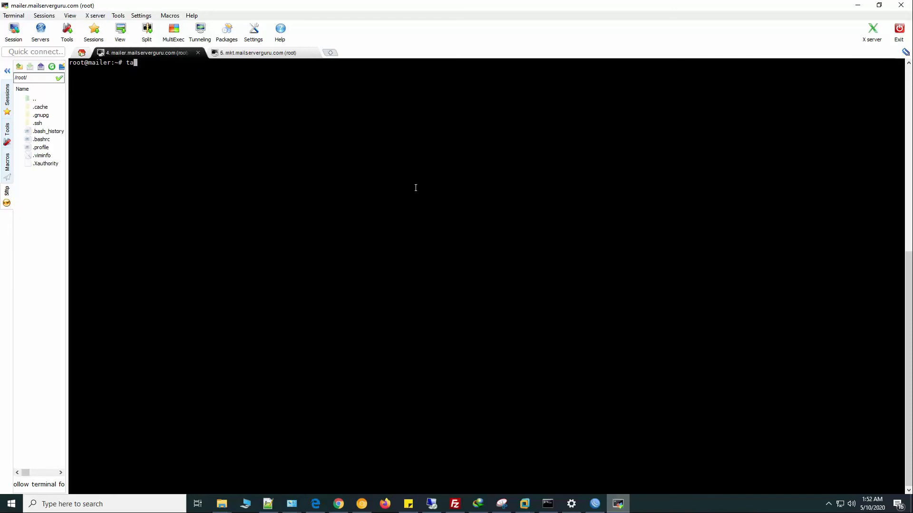
{"action": "type", "text": "/var/log/mail.log"}
{"action": "key", "text": "Return"}
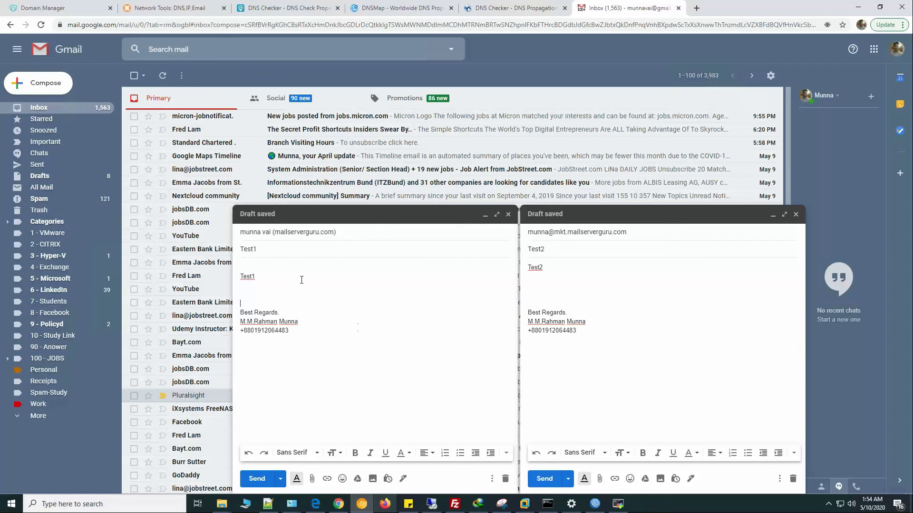
Step: Verify the recipients of the Test1 and Test2 drafts, then send both messages
{"action": "left_click", "coordinate": [307, 233]}
{"action": "left_click", "coordinate": [601, 234]}
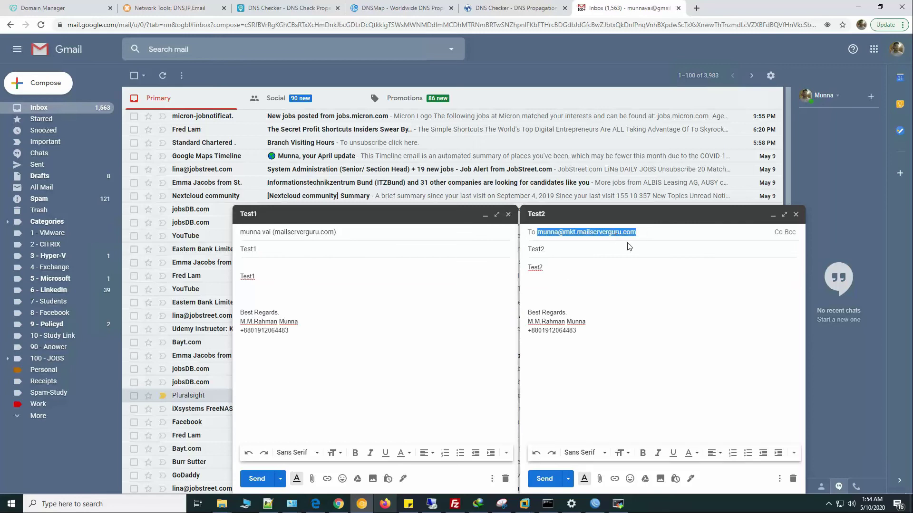
{"action": "left_click", "coordinate": [603, 248]}
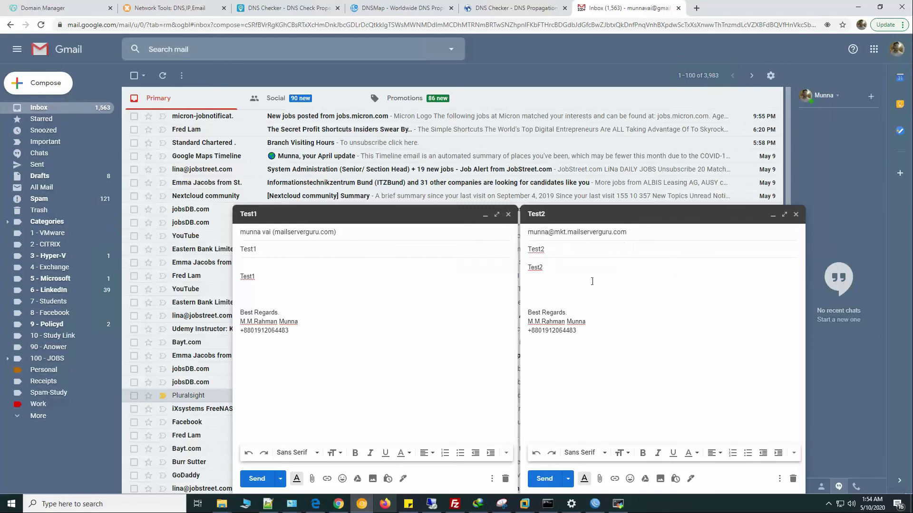
{"action": "left_click", "coordinate": [366, 287]}
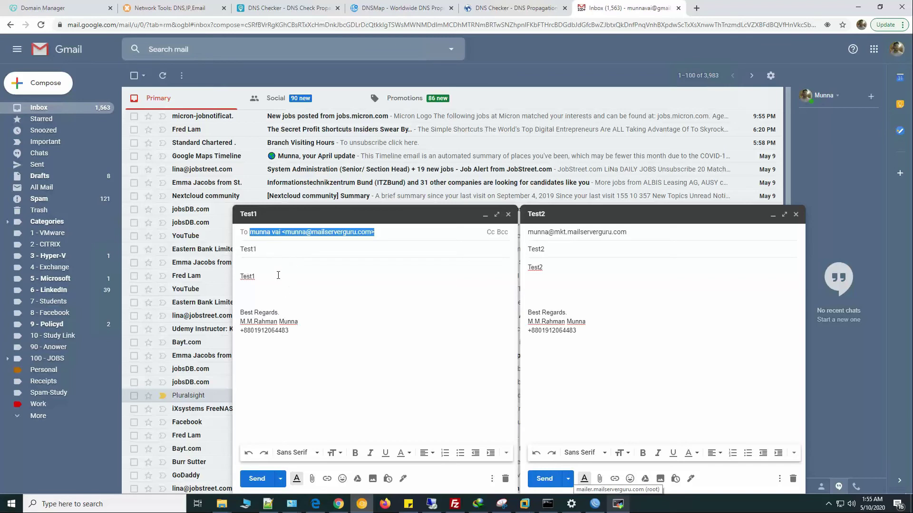
{"action": "left_click", "coordinate": [255, 479]}
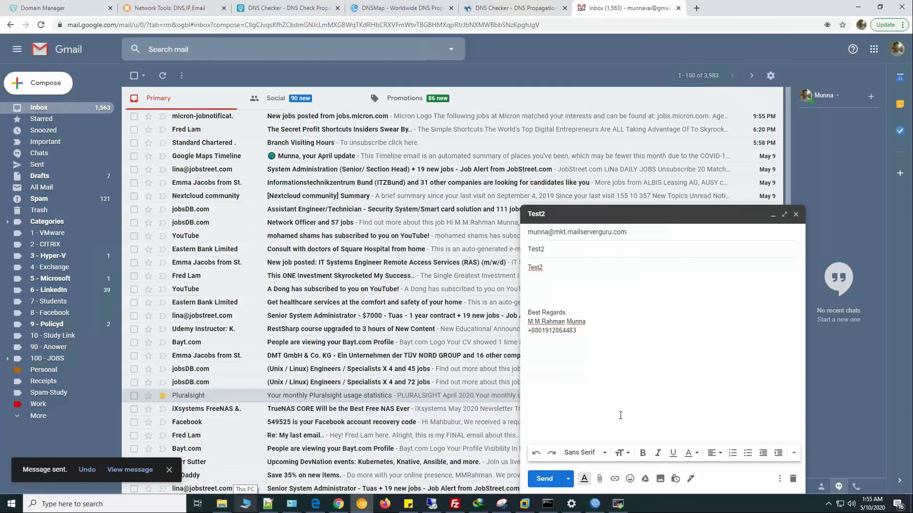
{"action": "left_click", "coordinate": [545, 479]}
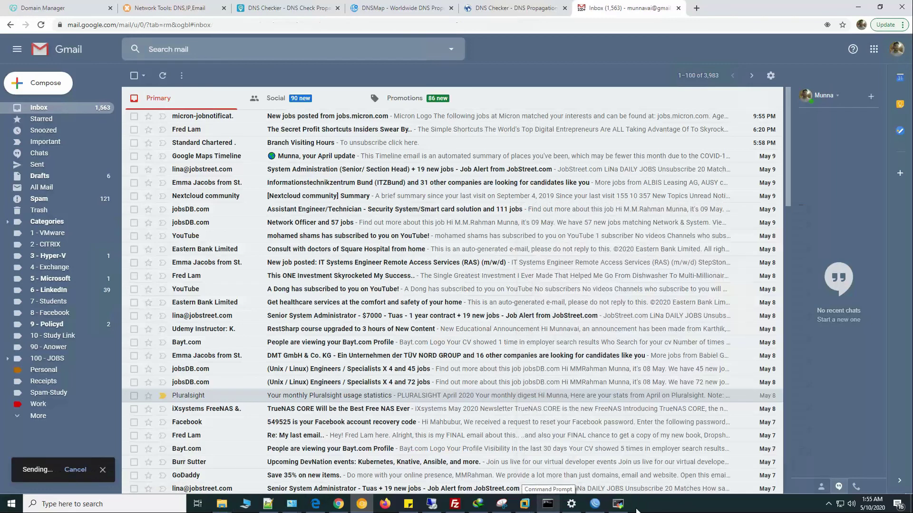
Step: Highlight the sender and local recipient of the new Gmail test in the mailer server's mail.log
{"action": "left_click", "coordinate": [618, 504]}
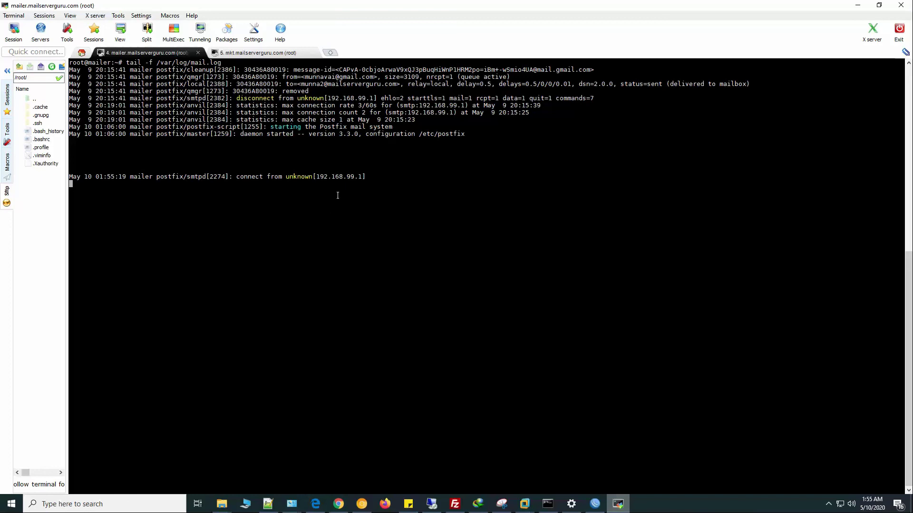
{"action": "mouse_move", "coordinate": [397, 198]}
{"action": "left_mouse_down"}
{"action": "mouse_move", "coordinate": [285, 198]}
{"action": "mouse_move", "coordinate": [395, 197]}
{"action": "left_mouse_up"}
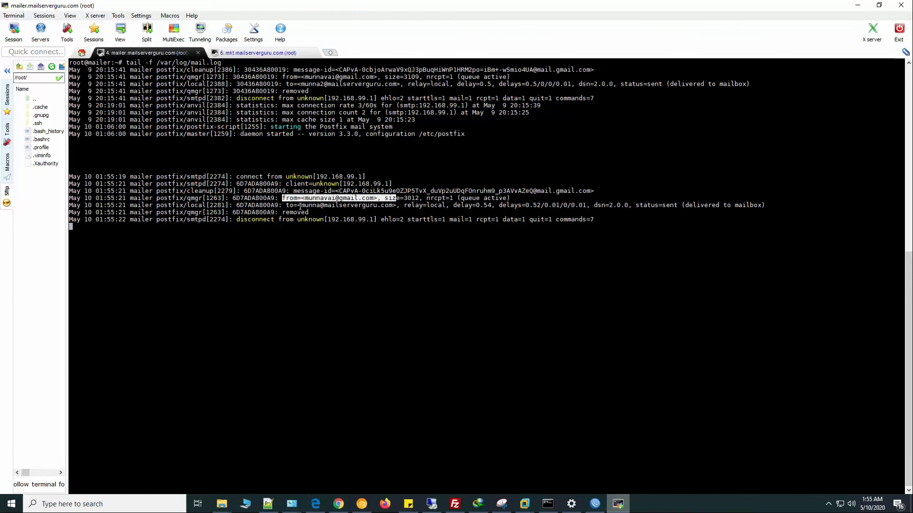
{"action": "left_click_drag", "start_coordinate": [298, 205], "coordinate": [396, 205]}
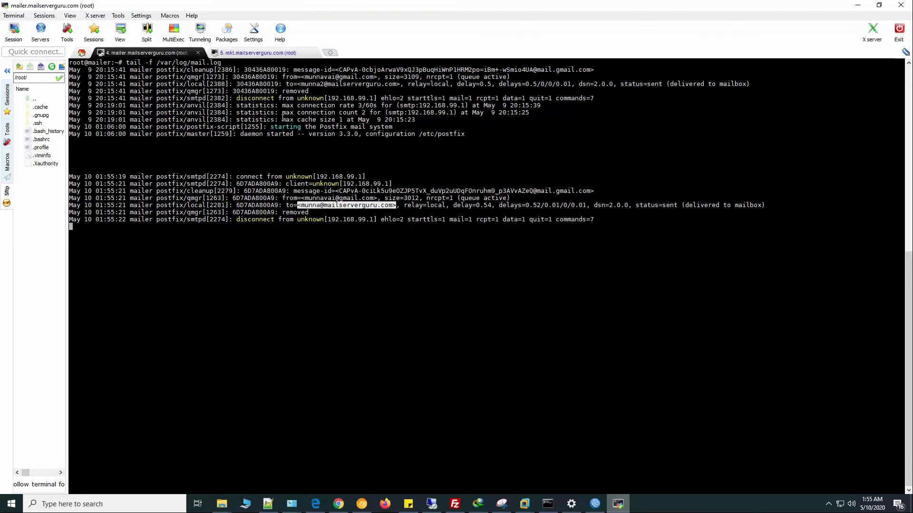
Step: Confirm the mkt server's mail.log shows the test delivered to the mkt mailbox with status=sent
{"action": "left_click", "coordinate": [273, 53]}
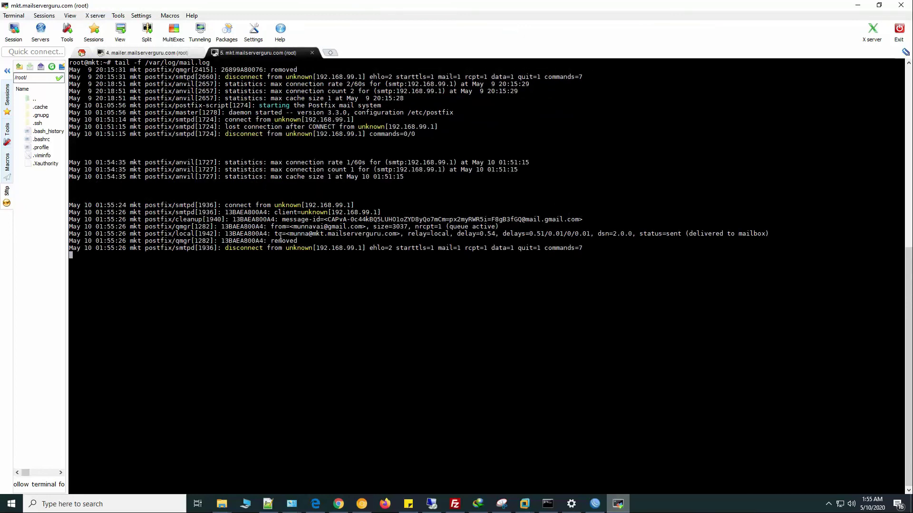
{"action": "left_click_drag", "start_coordinate": [290, 234], "coordinate": [404, 234]}
{"action": "left_click", "coordinate": [485, 277]}
{"action": "left_click", "coordinate": [148, 52]}
{"action": "left_click", "coordinate": [268, 54]}
{"action": "left_click", "coordinate": [147, 53]}
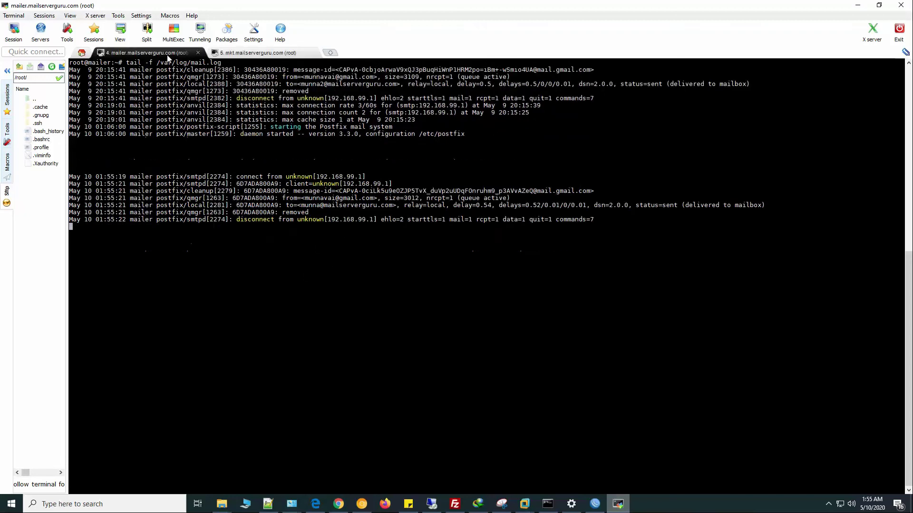
{"action": "left_click", "coordinate": [257, 53]}
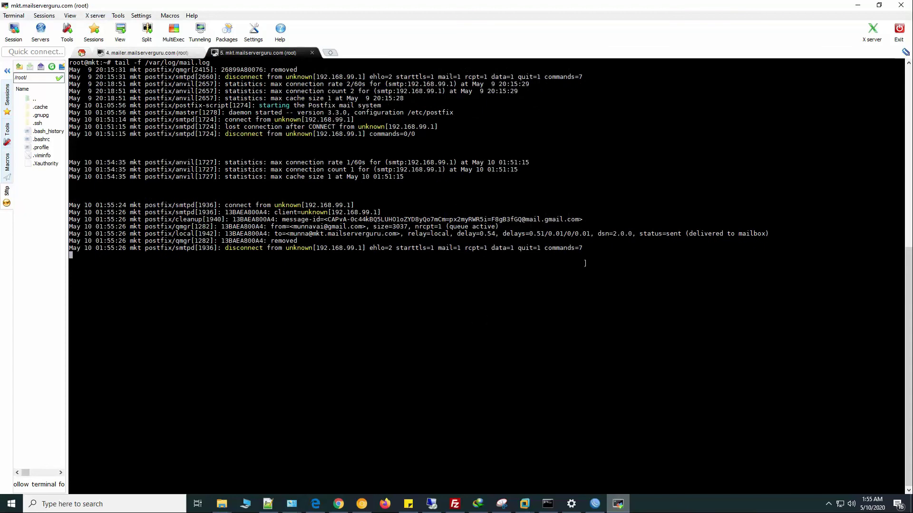